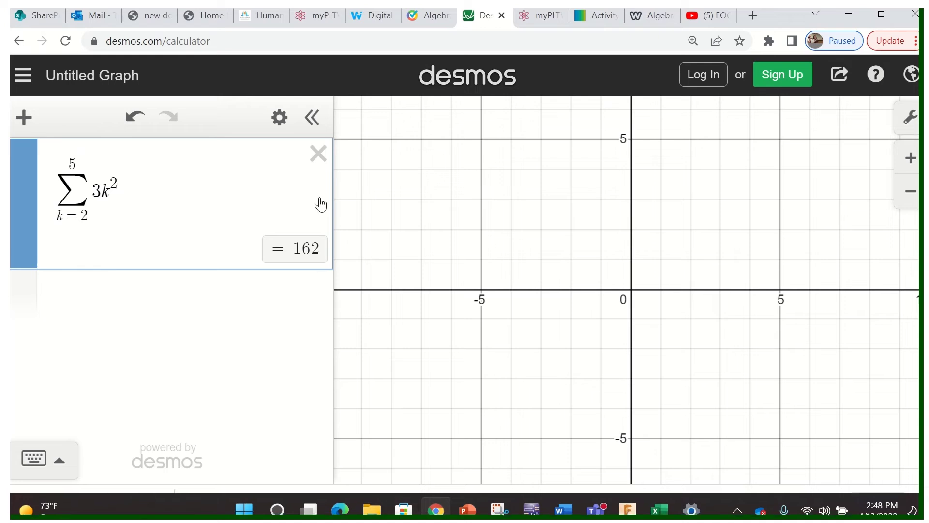
Step: Clear the summation expression and open the on-screen keypad's list of functions
{"action": "left_click", "coordinate": [318, 154]}
{"action": "left_click", "coordinate": [60, 461]}
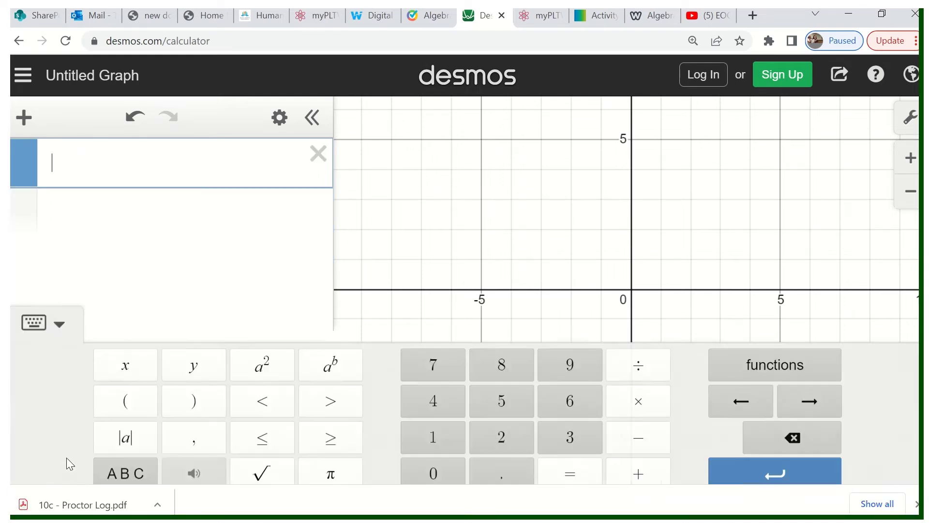
{"action": "left_click", "coordinate": [770, 360]}
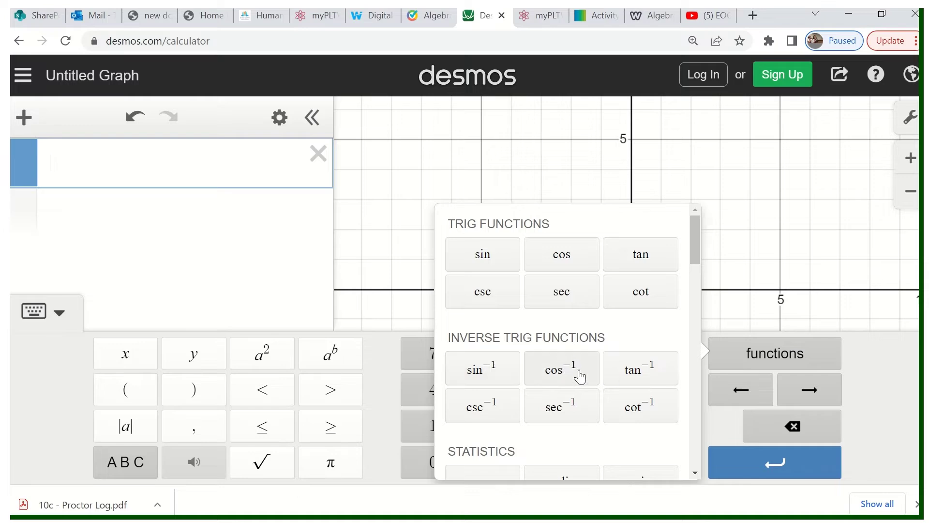
Step: Examine the available function categories from trigonometry through number theory, briefly opening the help article on data visualizations
{"action": "scroll", "coordinate": [579, 377], "scroll_direction": "down", "scroll_amount": 1}
{"action": "scroll", "coordinate": [574, 377], "scroll_direction": "down", "scroll_amount": 2}
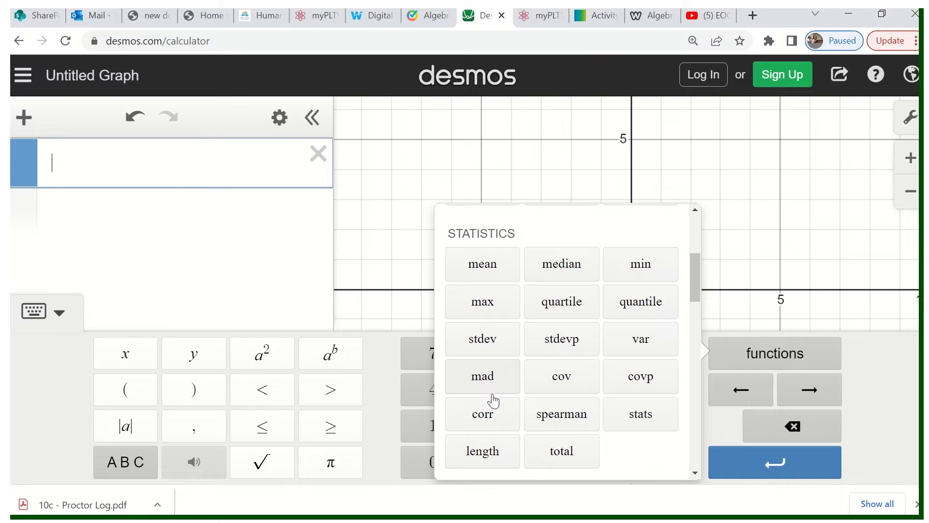
{"action": "scroll", "coordinate": [493, 402], "scroll_direction": "down", "scroll_amount": 5}
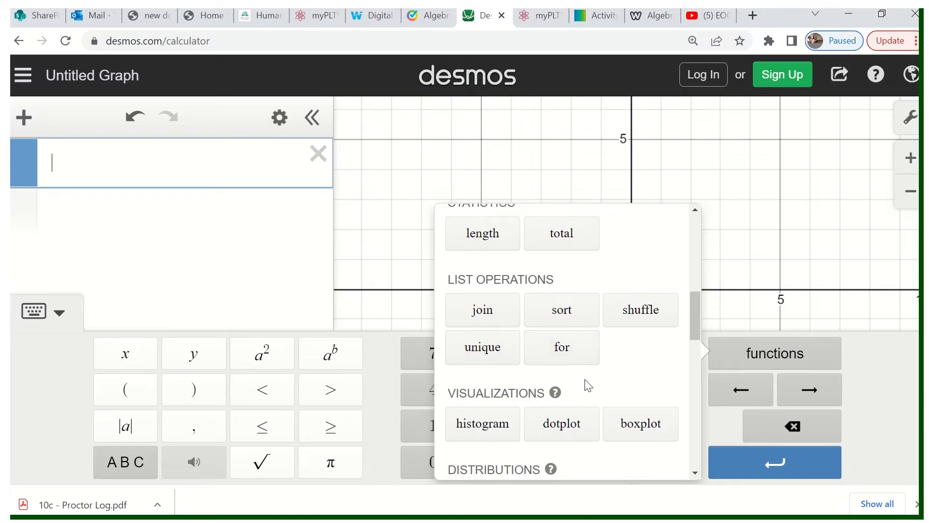
{"action": "scroll", "coordinate": [537, 406], "scroll_direction": "down", "scroll_amount": 3}
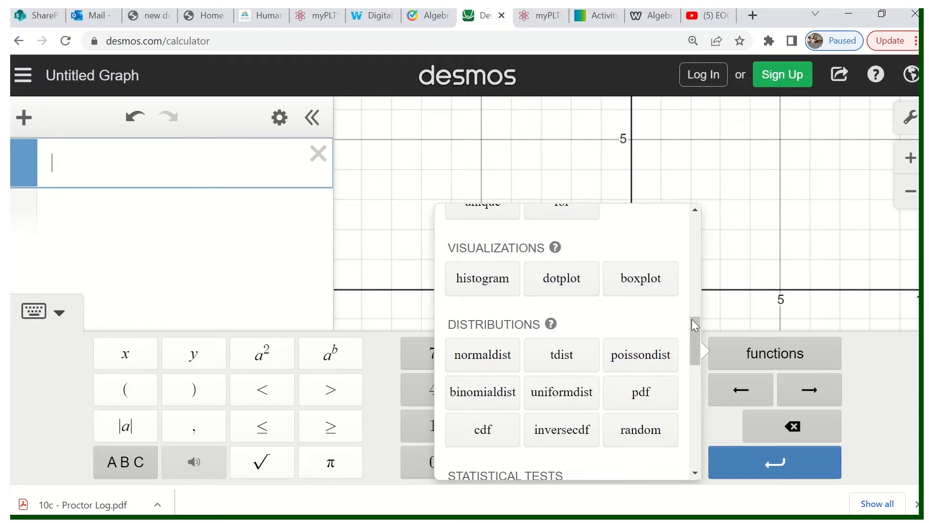
{"action": "left_click", "coordinate": [556, 248]}
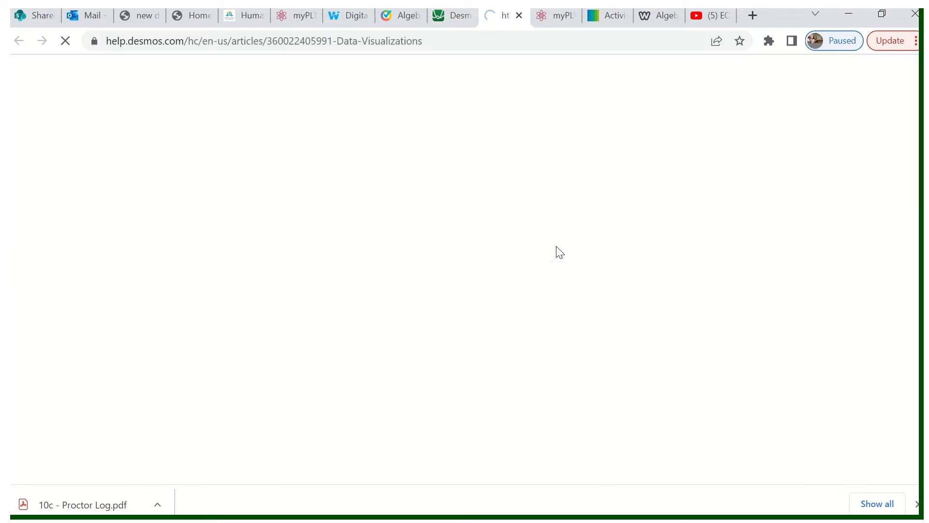
{"action": "left_click", "coordinate": [462, 17]}
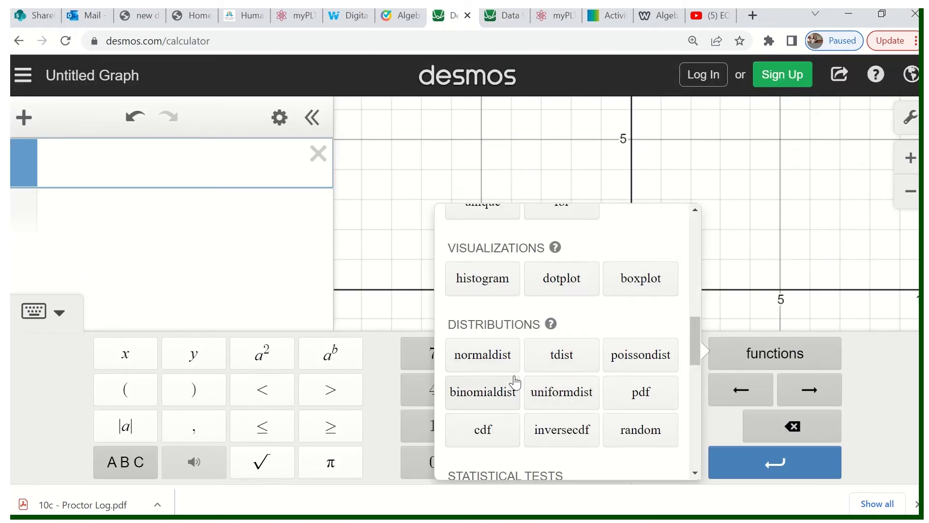
{"action": "scroll", "coordinate": [494, 352], "scroll_direction": "down", "scroll_amount": 2}
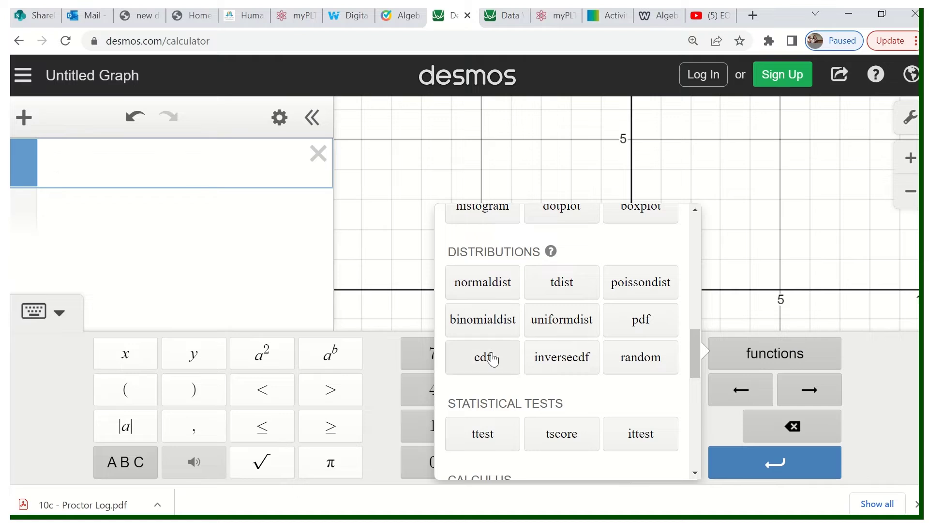
{"action": "scroll", "coordinate": [494, 366], "scroll_direction": "down", "scroll_amount": 2}
{"action": "scroll", "coordinate": [494, 369], "scroll_direction": "down", "scroll_amount": 2}
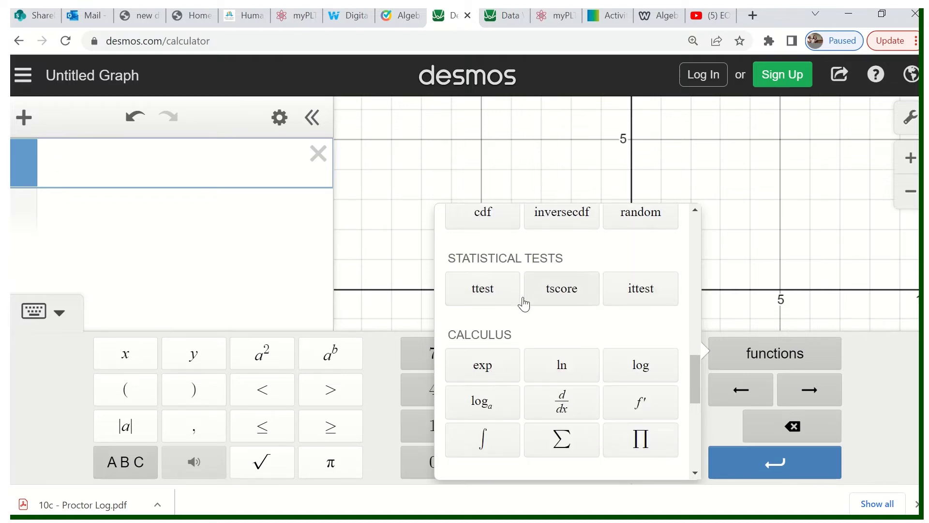
{"action": "scroll", "coordinate": [497, 368], "scroll_direction": "down", "scroll_amount": 2}
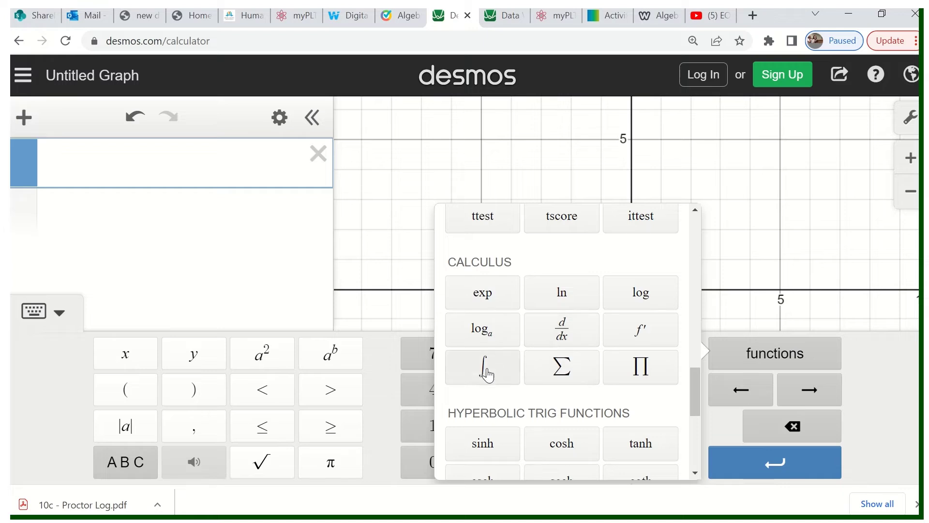
{"action": "scroll", "coordinate": [513, 368], "scroll_direction": "down", "scroll_amount": 1}
{"action": "scroll", "coordinate": [516, 372], "scroll_direction": "down", "scroll_amount": 4}
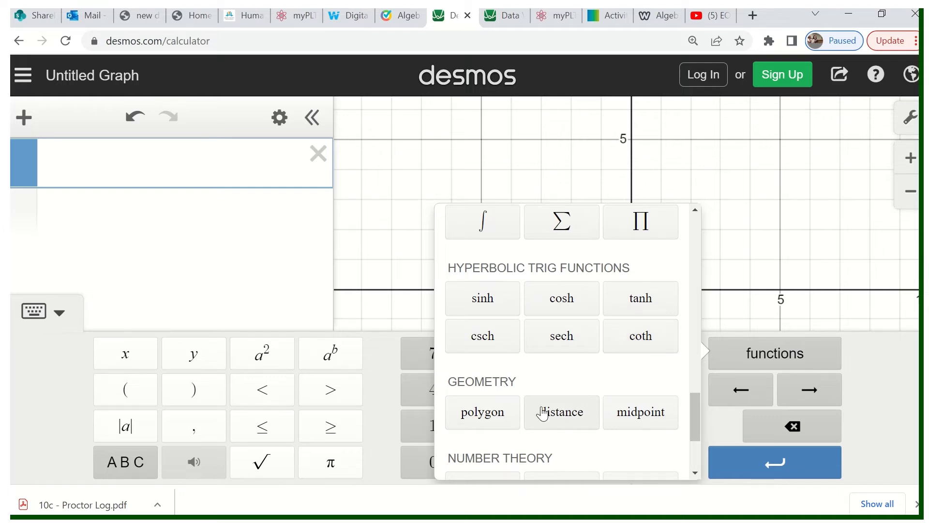
{"action": "scroll", "coordinate": [537, 430], "scroll_direction": "down", "scroll_amount": 3}
{"action": "scroll", "coordinate": [536, 430], "scroll_direction": "down", "scroll_amount": 2}
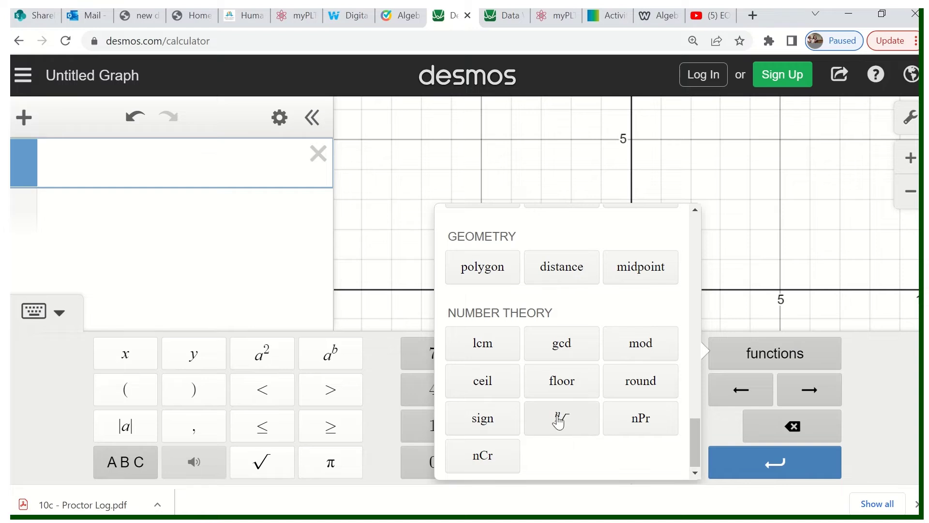
{"action": "scroll", "coordinate": [567, 402], "scroll_direction": "down", "scroll_amount": 1}
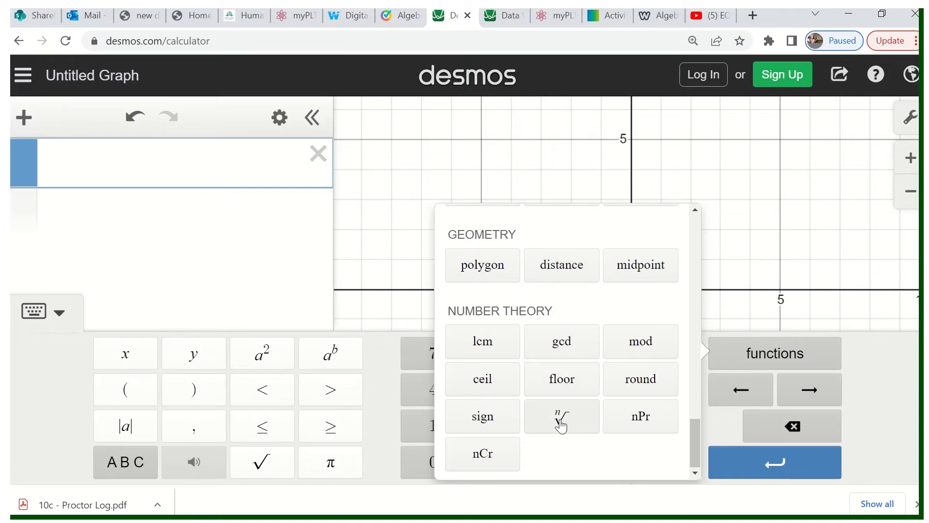
Step: Insert an nth root and evaluate the fourth root of 81
{"action": "left_click", "coordinate": [562, 423]}
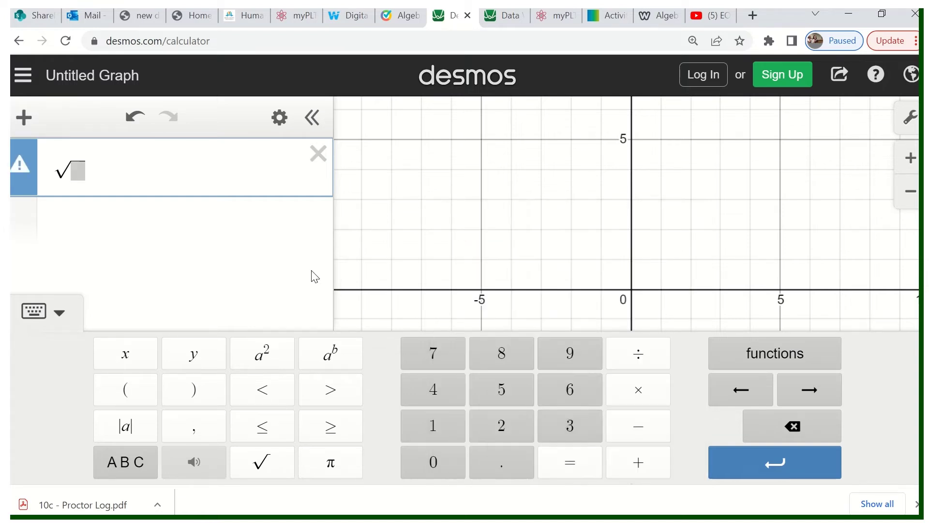
{"action": "type", "text": "4"}
{"action": "key", "text": "Right"}
{"action": "type", "text": "81"}
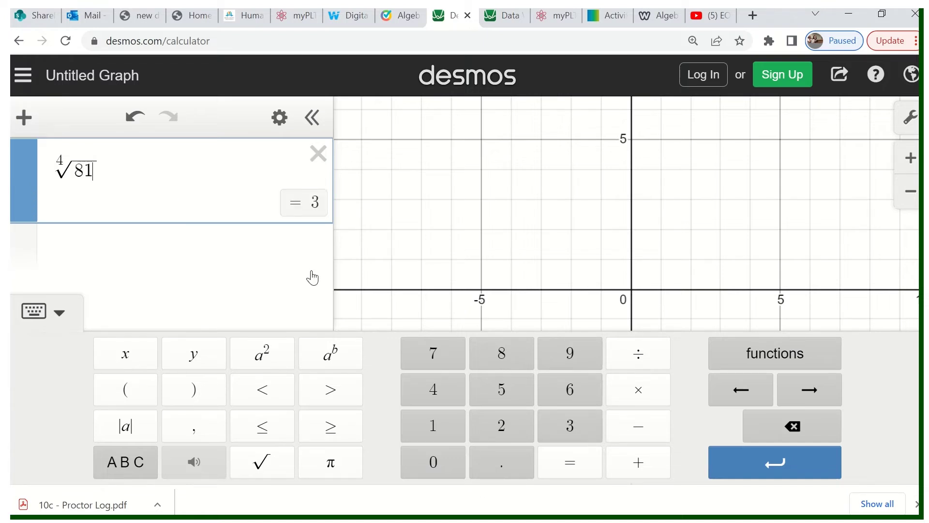
{"action": "left_click", "coordinate": [794, 355]}
{"action": "scroll", "coordinate": [492, 275], "scroll_direction": "down", "scroll_amount": 15}
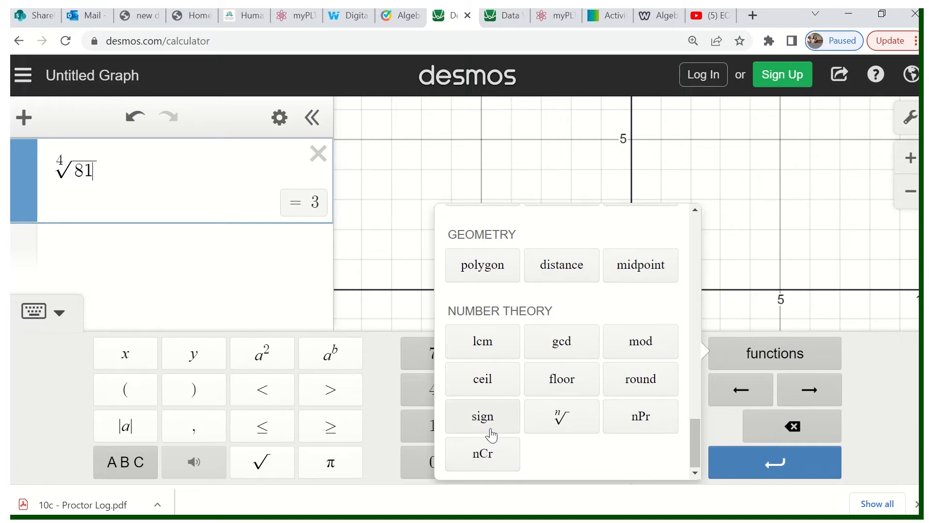
{"action": "left_click", "coordinate": [484, 341]}
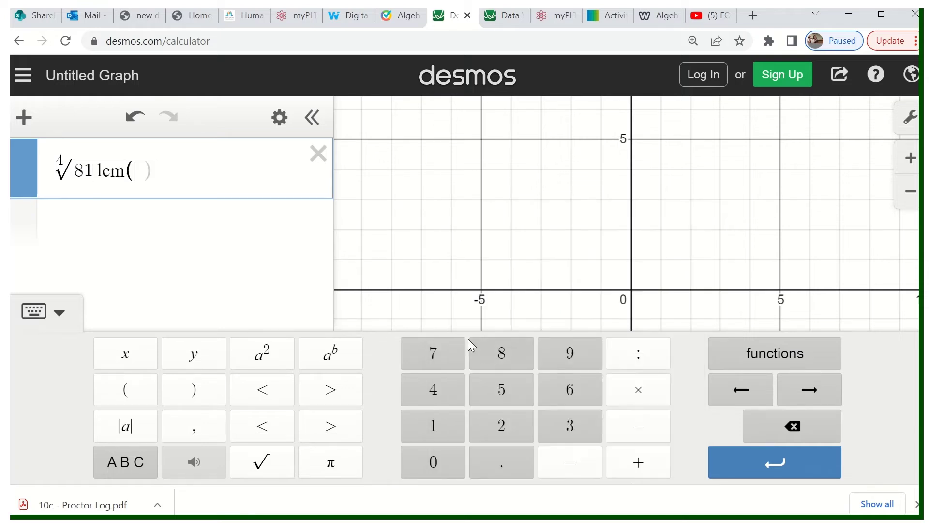
Step: Clear the root expression and insert the lcm function from the number theory group
{"action": "left_click", "coordinate": [318, 154]}
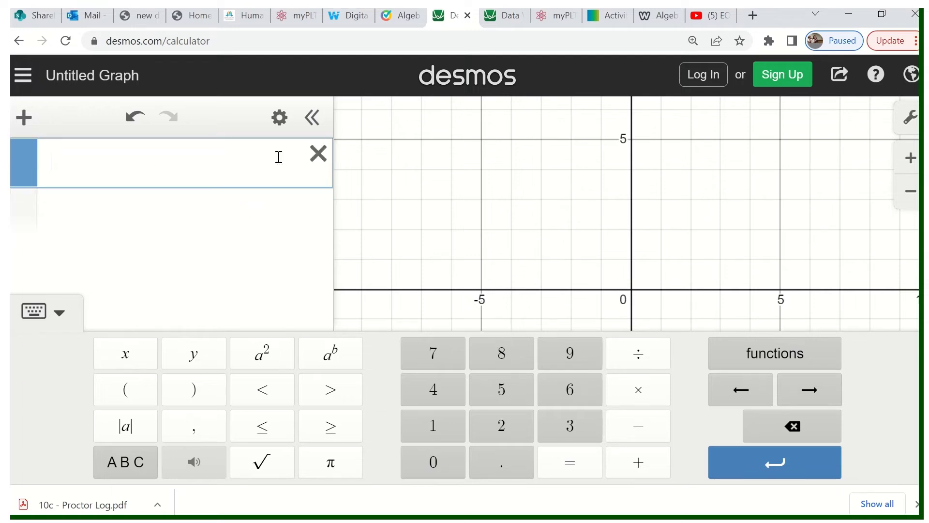
{"action": "left_click", "coordinate": [824, 354]}
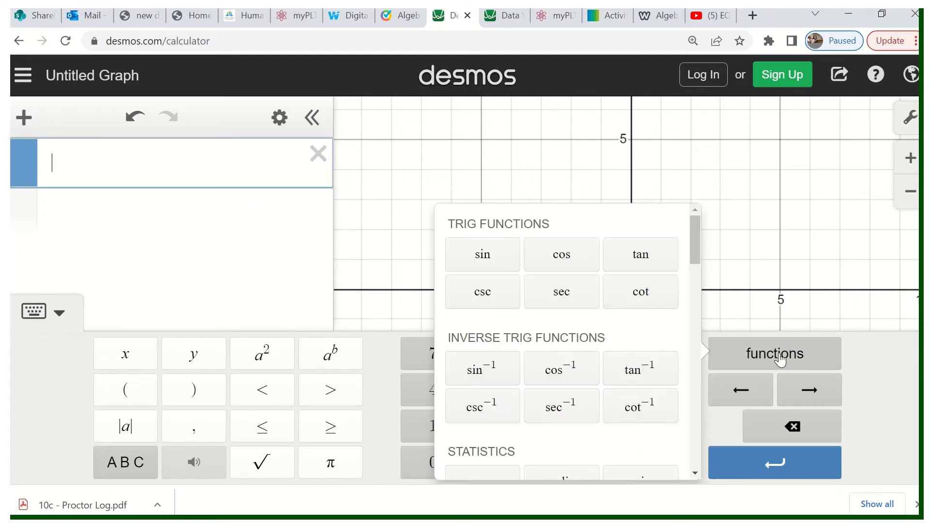
{"action": "scroll", "coordinate": [512, 401], "scroll_direction": "down", "scroll_amount": 5}
{"action": "scroll", "coordinate": [513, 407], "scroll_direction": "down", "scroll_amount": 10}
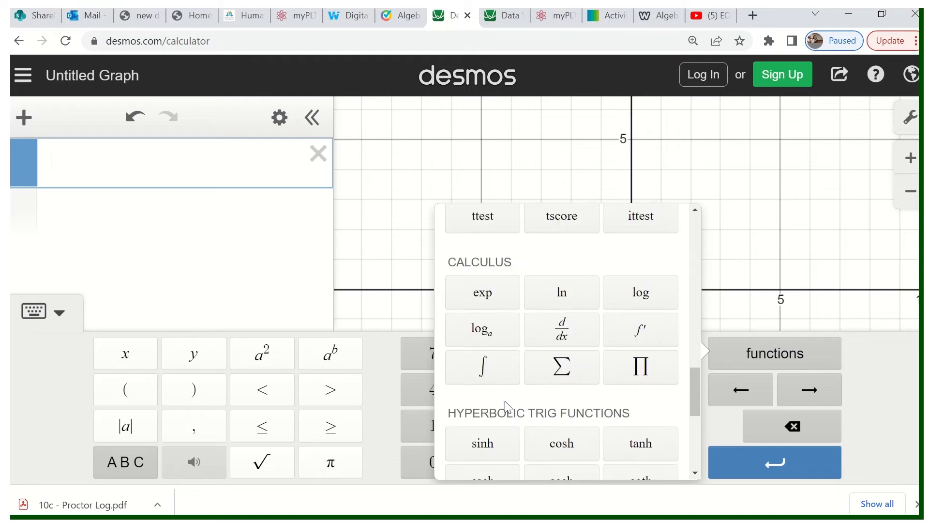
{"action": "left_click", "coordinate": [474, 345]}
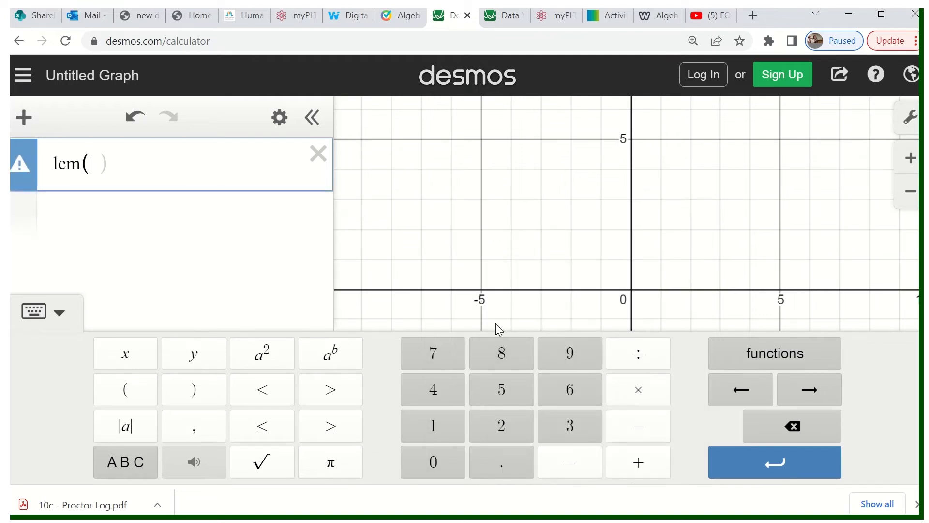
{"action": "type", "text": "23,"}
{"action": "key", "text": "BackSpace"}
{"action": "key", "text": "BackSpace"}
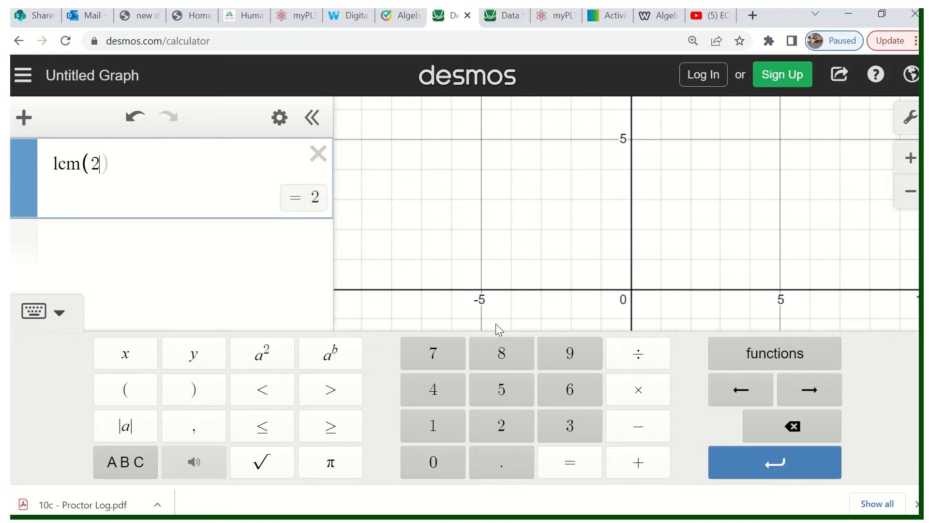
{"action": "type", "text": "3"}
{"action": "key", "text": "BackSpace"}
{"action": "key", "text": "BackSpace"}
{"action": "type", "text": "3,"}
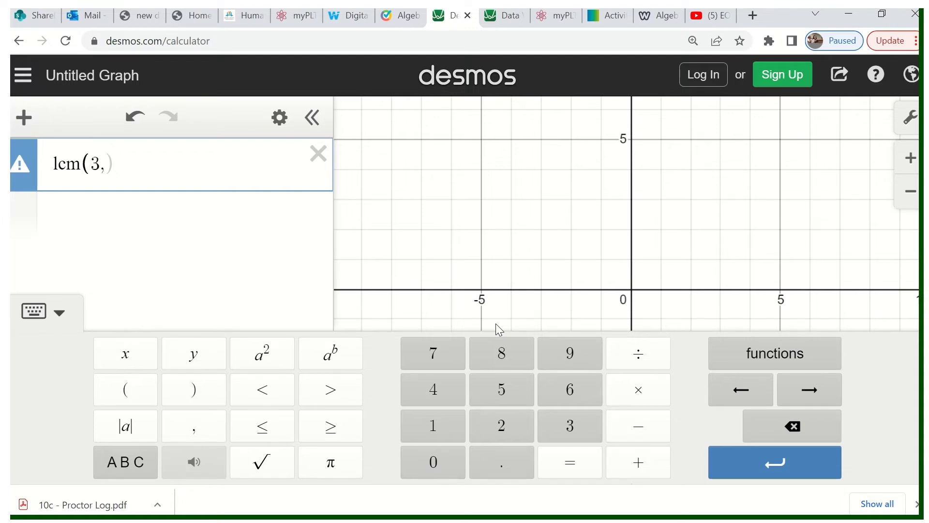
{"action": "key", "text": "BackSpace"}
{"action": "key", "text": "BackSpace"}
Step: Enter 6 and 9 as the arguments of the lcm function
{"action": "type", "text": "6"}
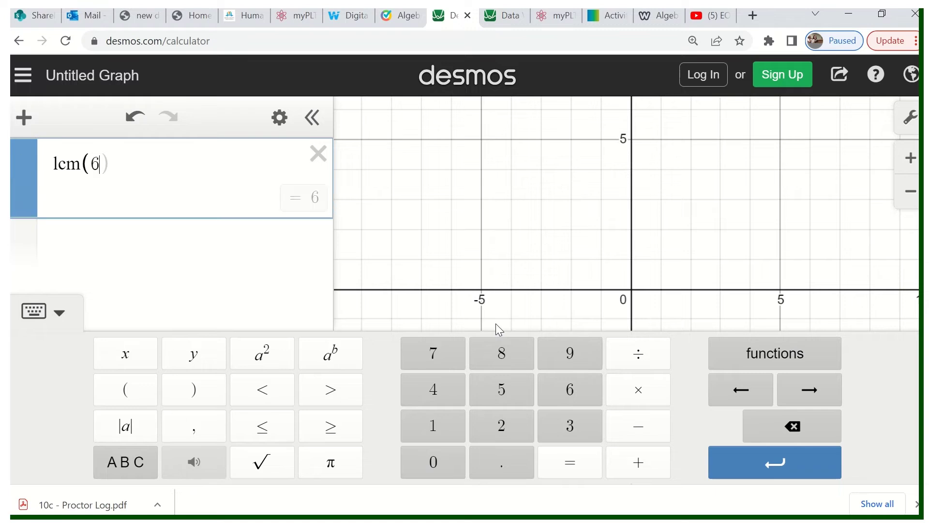
{"action": "type", "text": ","}
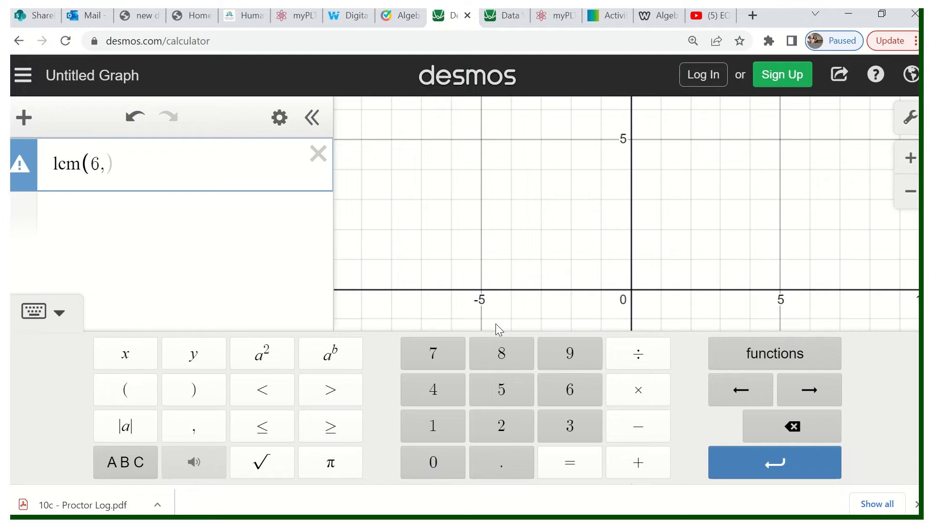
{"action": "type", "text": "9"}
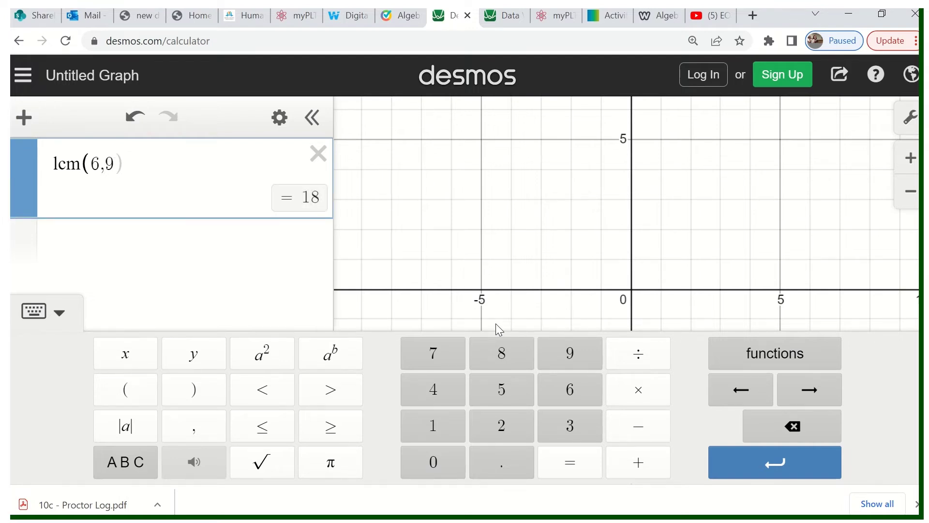
Step: Clear the lcm expression and insert the mean function from the statistics group
{"action": "left_click", "coordinate": [318, 154]}
{"action": "left_click", "coordinate": [772, 355]}
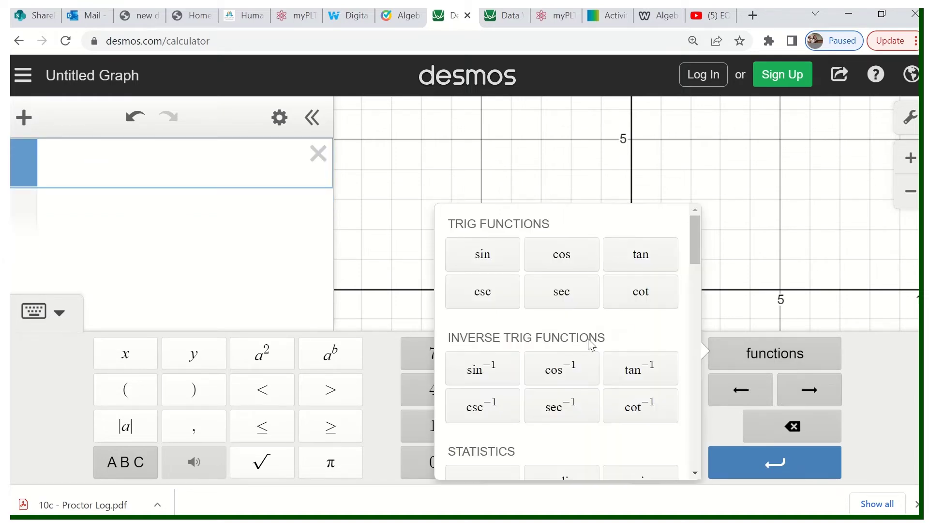
{"action": "scroll", "coordinate": [564, 329], "scroll_direction": "down", "scroll_amount": 5}
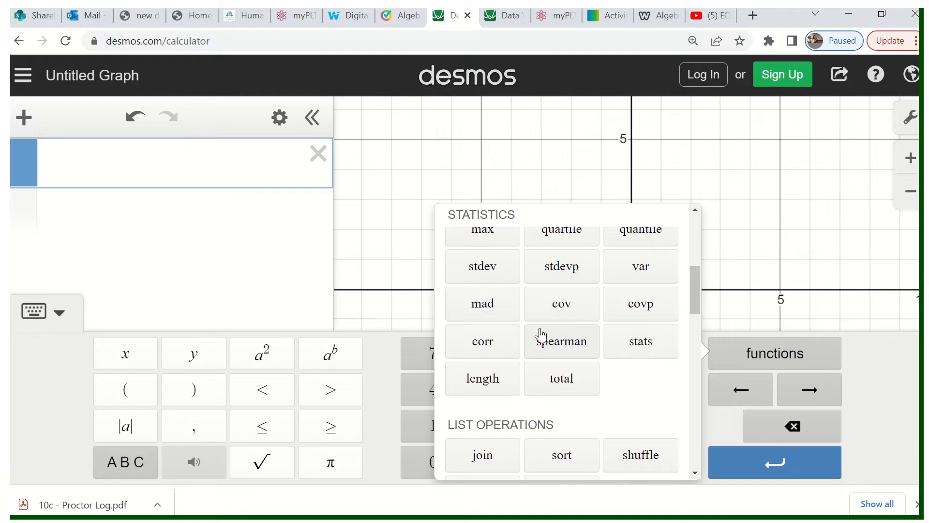
{"action": "scroll", "coordinate": [539, 332], "scroll_direction": "down", "scroll_amount": 3}
{"action": "scroll", "coordinate": [520, 330], "scroll_direction": "up", "scroll_amount": 2}
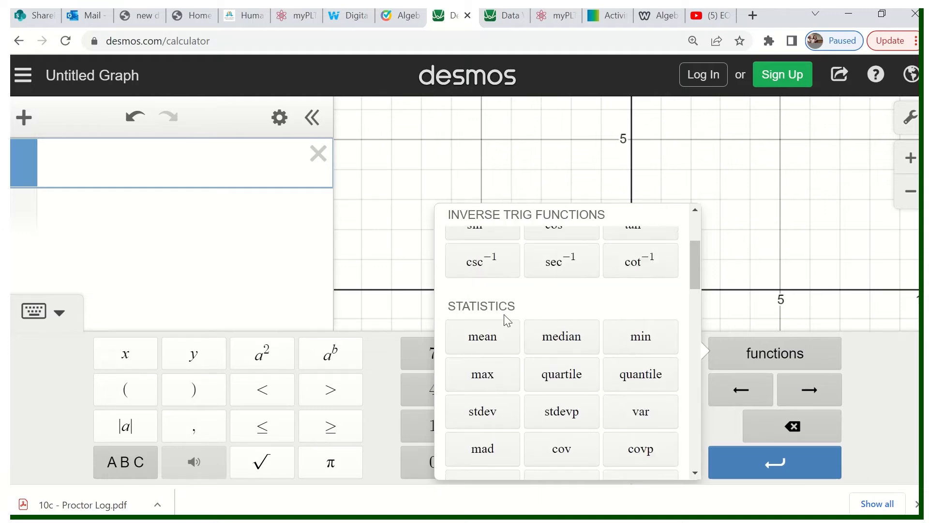
{"action": "left_click", "coordinate": [477, 338]}
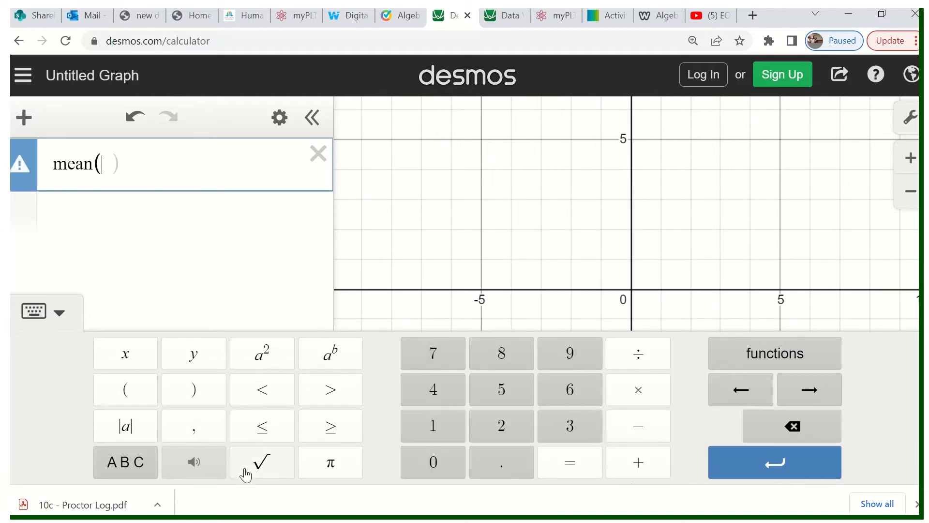
Step: Switch to the DESMOS Lesson presentation in PowerPoint and view the "Example and On Your Own" slide for the number list
{"action": "mouse_move", "coordinate": [467, 507]}
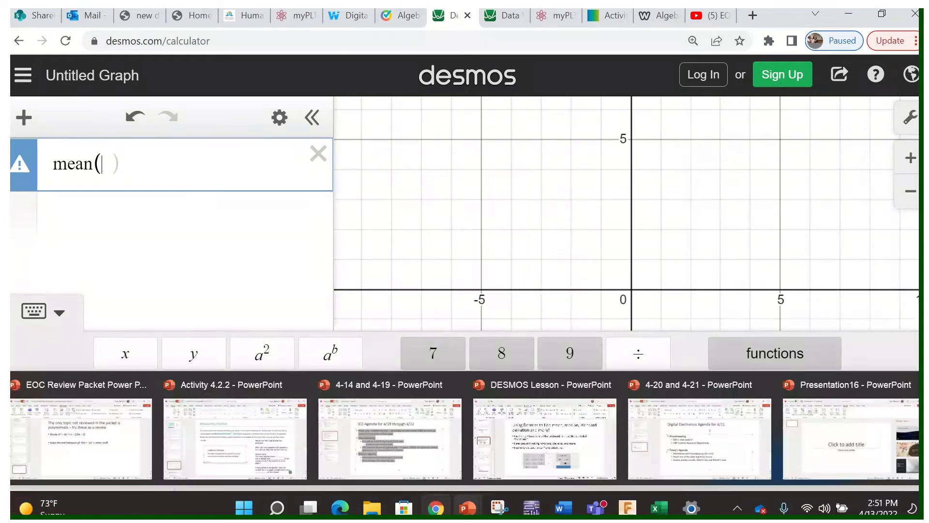
{"action": "left_click", "coordinate": [530, 429]}
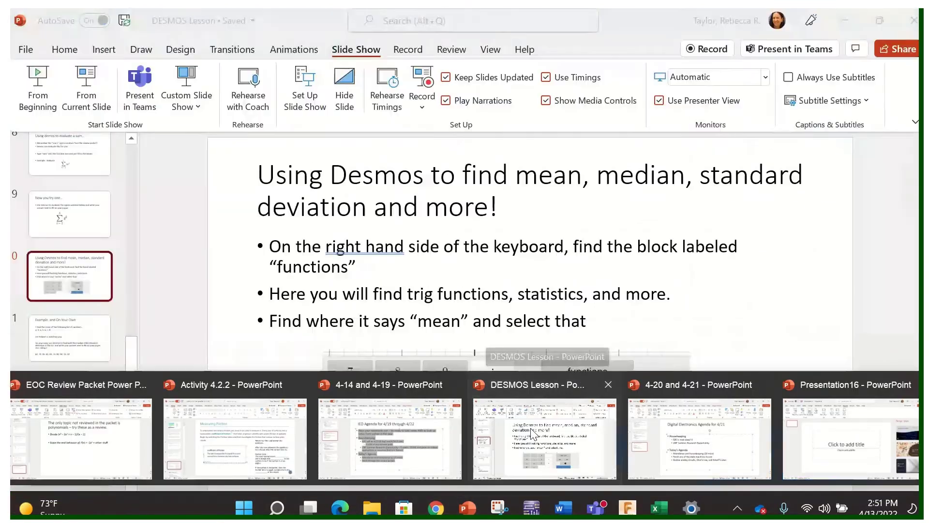
{"action": "left_click", "coordinate": [72, 333]}
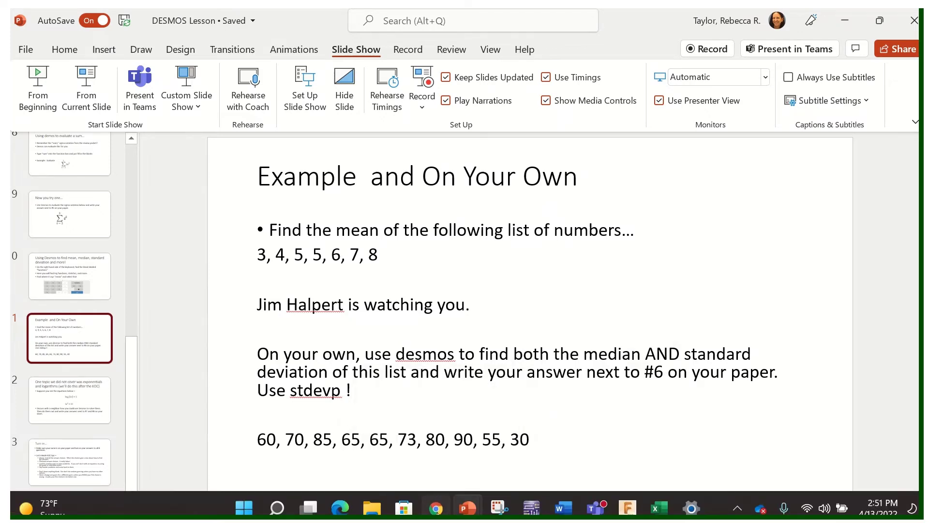
Step: Switch back to Desmos in Chrome and enter 3,4,5,5,6,7,8 as the arguments of the mean function
{"action": "left_click", "coordinate": [436, 508]}
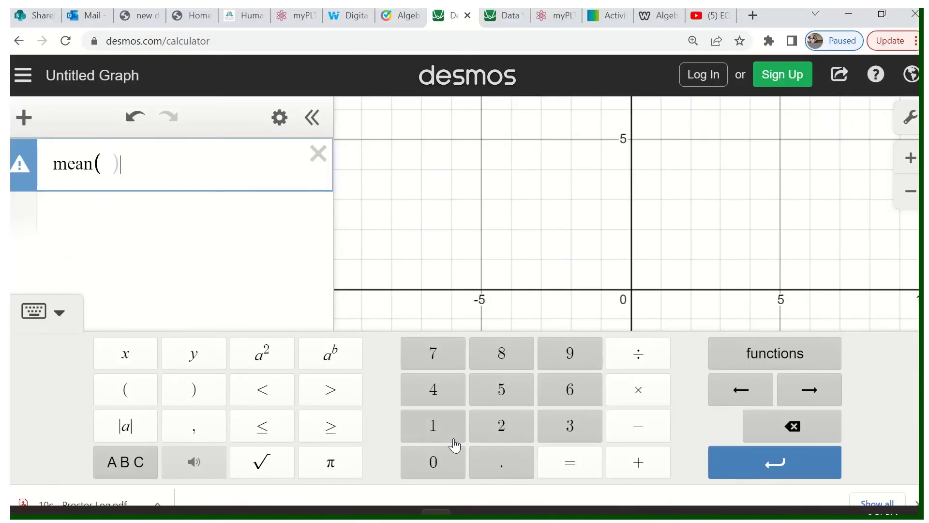
{"action": "left_click", "coordinate": [101, 164]}
{"action": "type", "text": "3,4"}
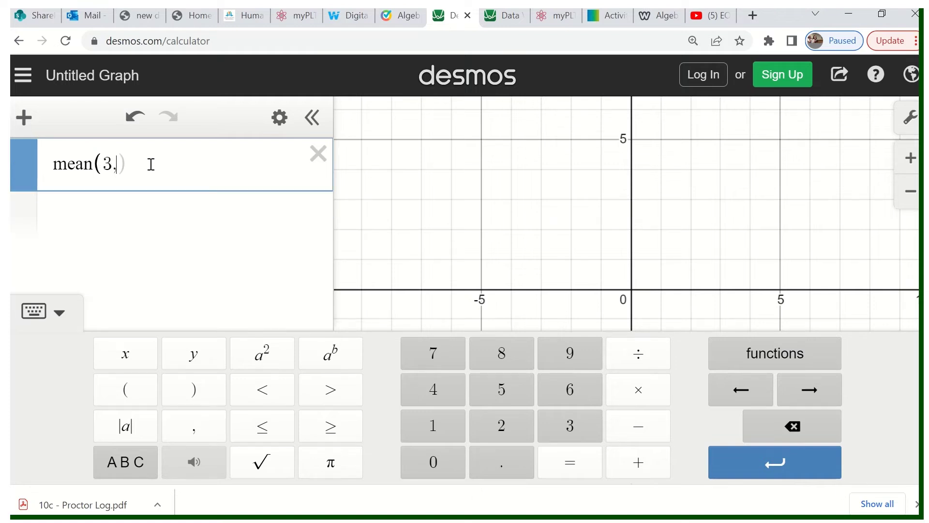
{"action": "type", "text": ",5,5,6,7,8"}
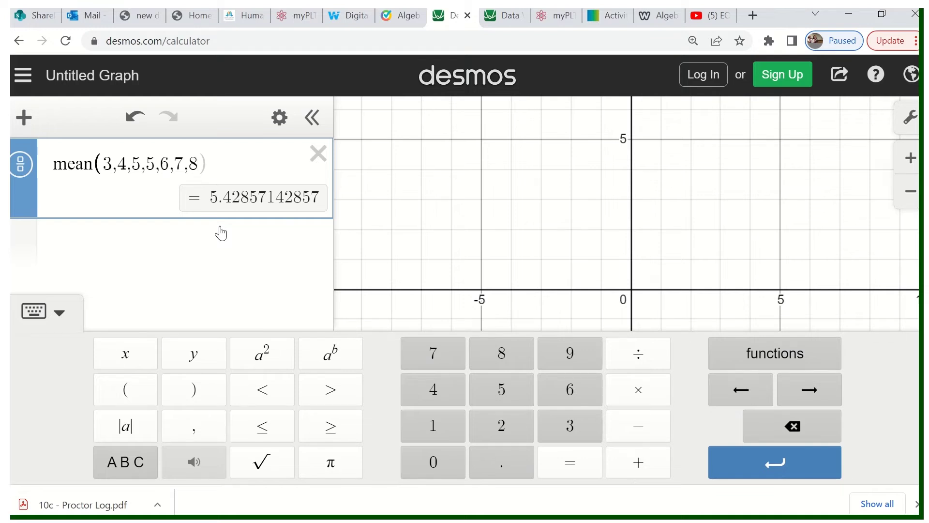
Step: Toggle the mean result between decimal and fraction form, leaving it displayed as a fraction
{"action": "left_click", "coordinate": [20, 174]}
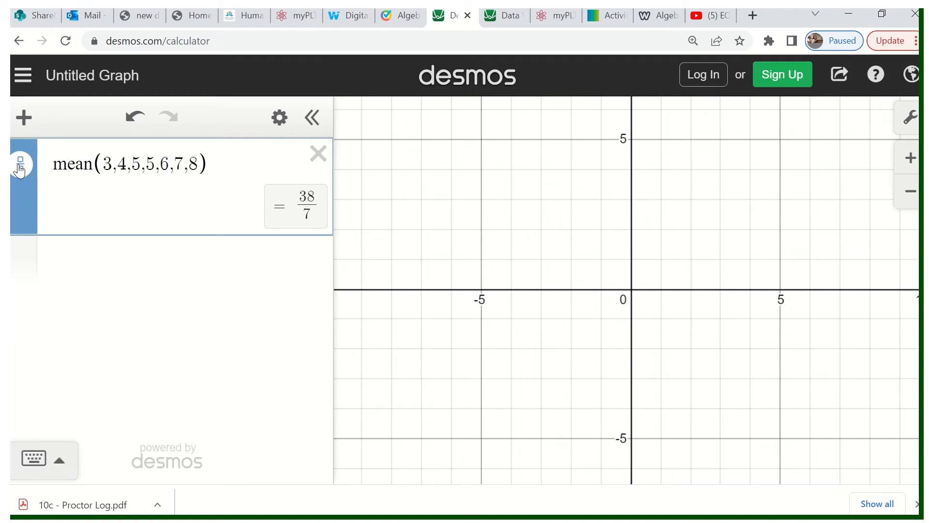
{"action": "left_click", "coordinate": [21, 167]}
{"action": "left_click", "coordinate": [25, 174]}
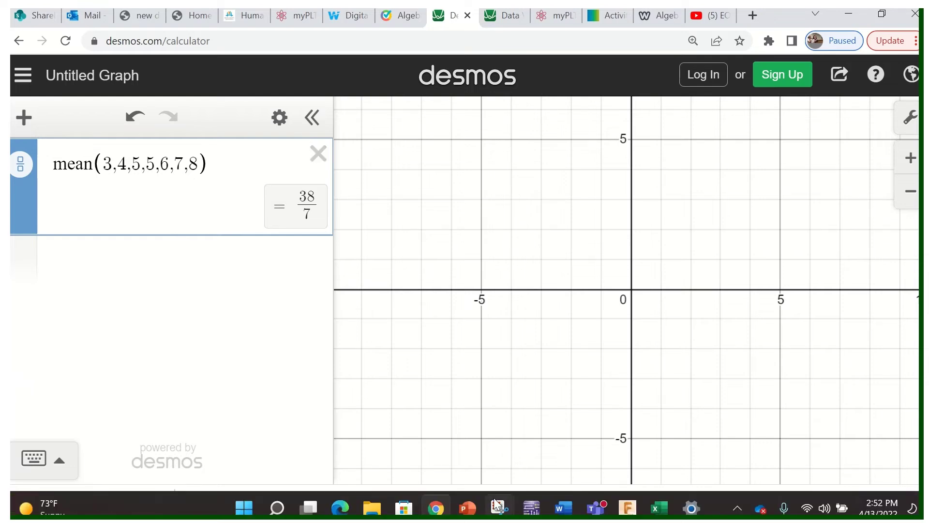
Step: View the "Example and On Your Own" slide of the DESMOS Lesson presentation in PowerPoint, and return to Desmos in Chrome
{"action": "mouse_move", "coordinate": [467, 507]}
{"action": "left_click", "coordinate": [535, 451]}
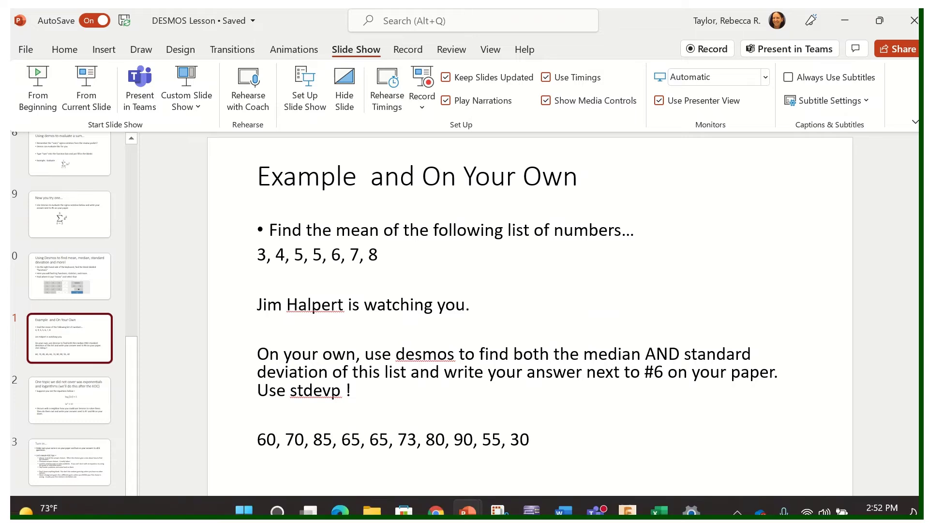
{"action": "mouse_move", "coordinate": [437, 510]}
{"action": "left_click", "coordinate": [386, 409]}
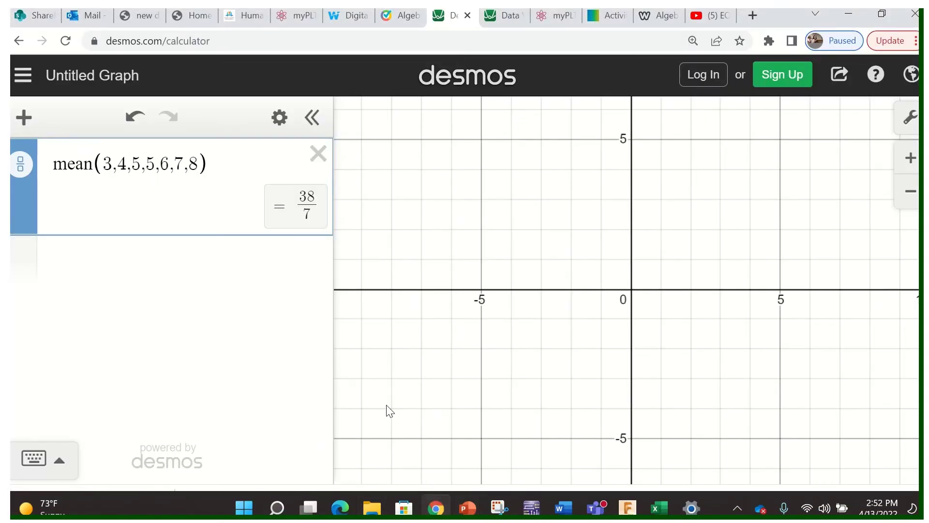
Step: Clear the mean expression and insert the median function from the statistics group
{"action": "left_click", "coordinate": [320, 153]}
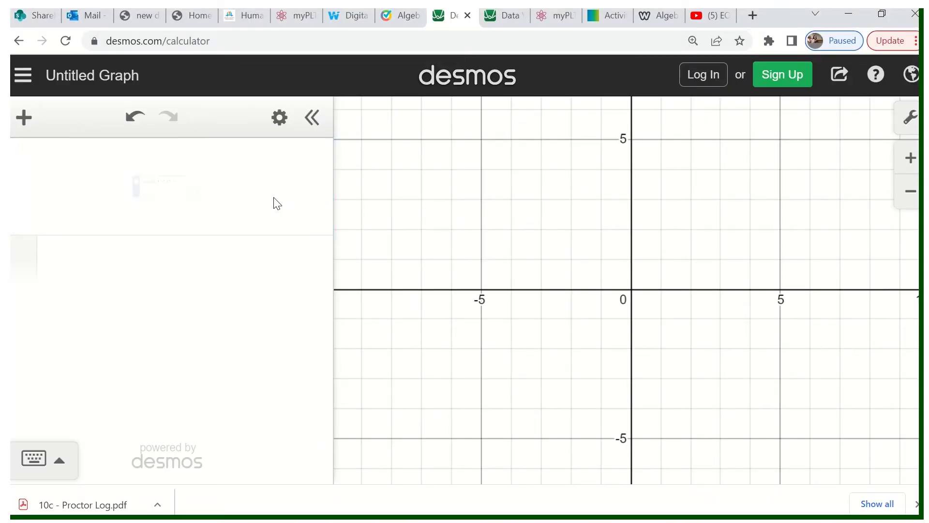
{"action": "left_click", "coordinate": [34, 461]}
{"action": "left_click", "coordinate": [772, 342]}
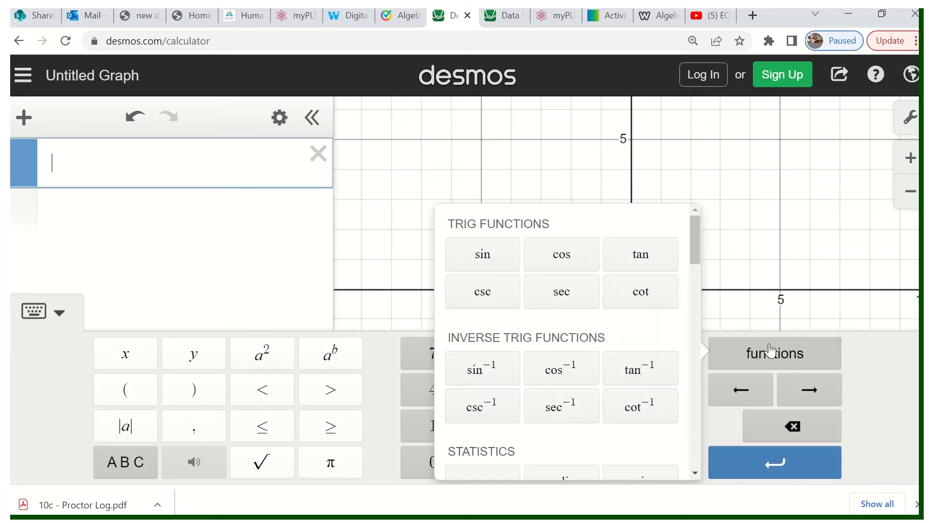
{"action": "scroll", "coordinate": [532, 376], "scroll_direction": "down", "scroll_amount": 2}
{"action": "scroll", "coordinate": [530, 339], "scroll_direction": "down", "scroll_amount": 2}
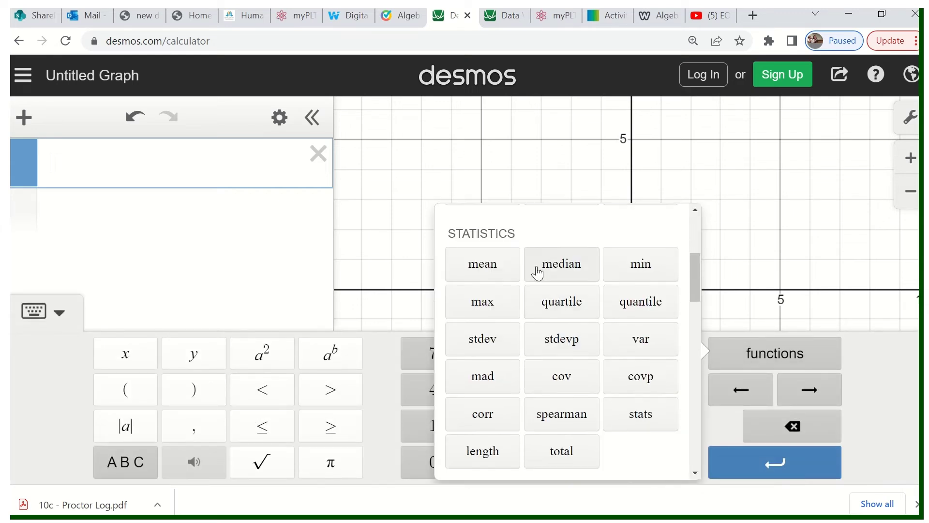
{"action": "left_click", "coordinate": [533, 266]}
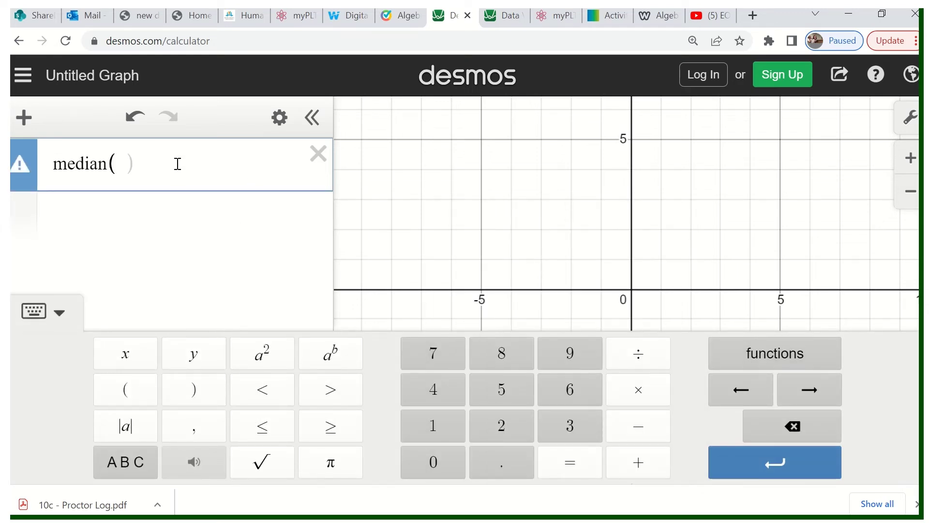
Step: Add a new expression line below median and insert the stdevp function from the statistics group
{"action": "key", "text": "Return"}
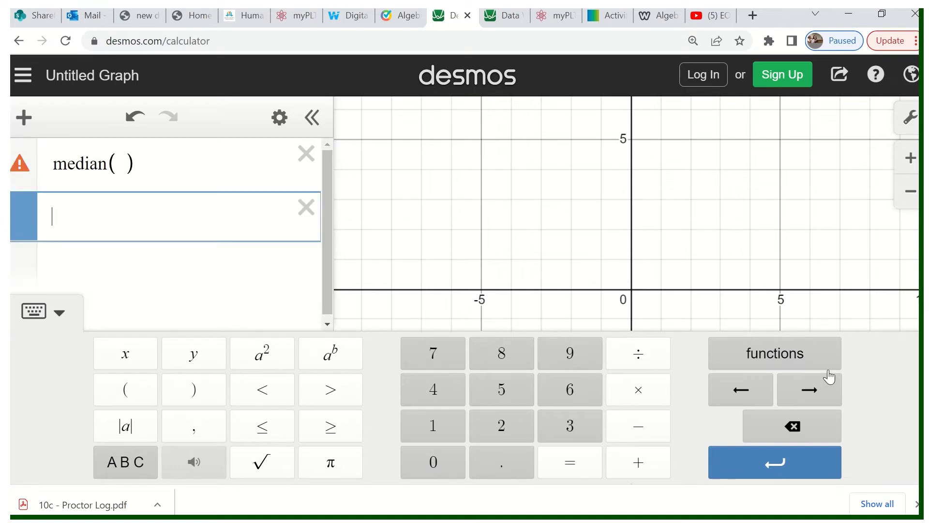
{"action": "left_click", "coordinate": [782, 354]}
{"action": "scroll", "coordinate": [654, 299], "scroll_direction": "down", "scroll_amount": 3}
{"action": "scroll", "coordinate": [558, 345], "scroll_direction": "down", "scroll_amount": 2}
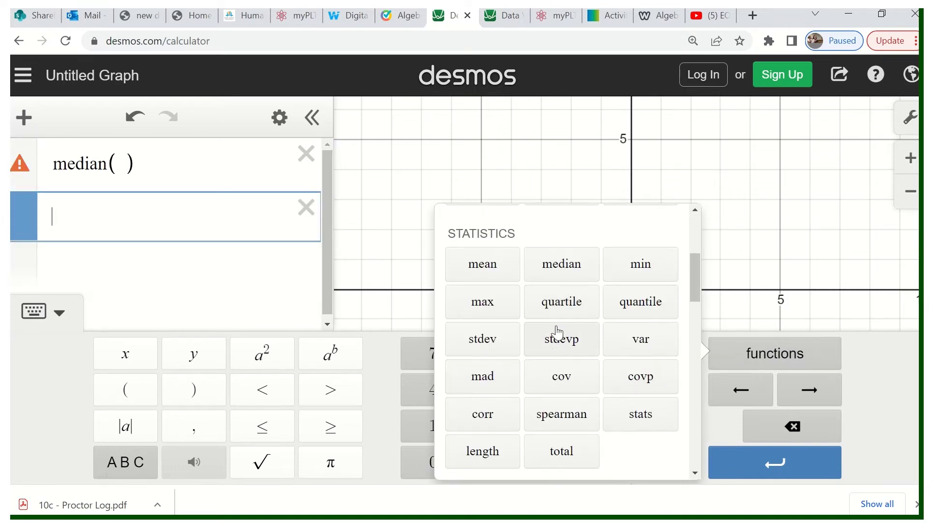
{"action": "left_click", "coordinate": [556, 332]}
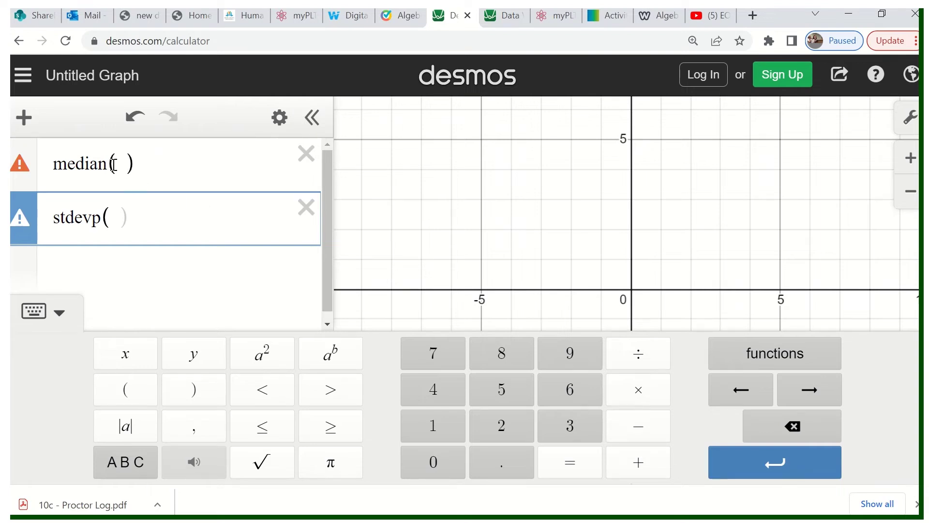
Step: Enter 3,4,5,5 as the arguments of the median function
{"action": "left_click", "coordinate": [116, 165]}
{"action": "type", "text": "3,4,5"}
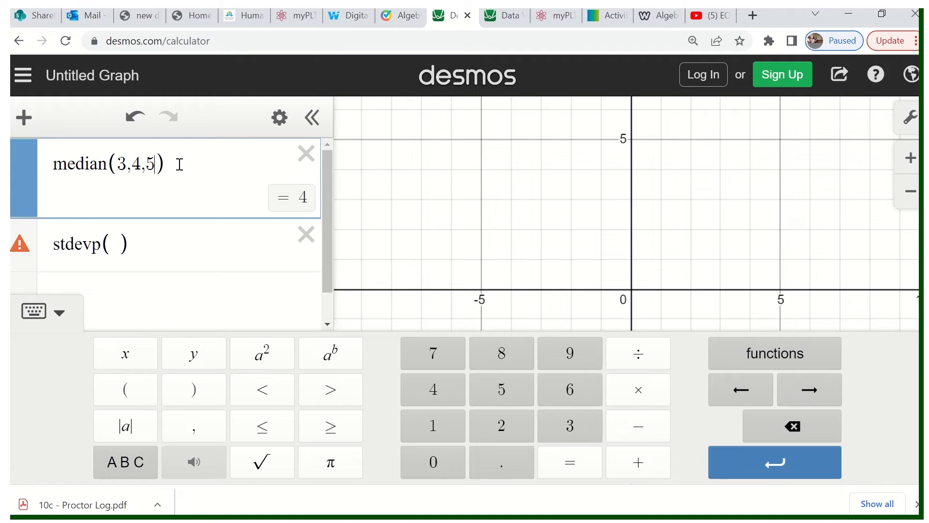
{"action": "type", "text": ",5"}
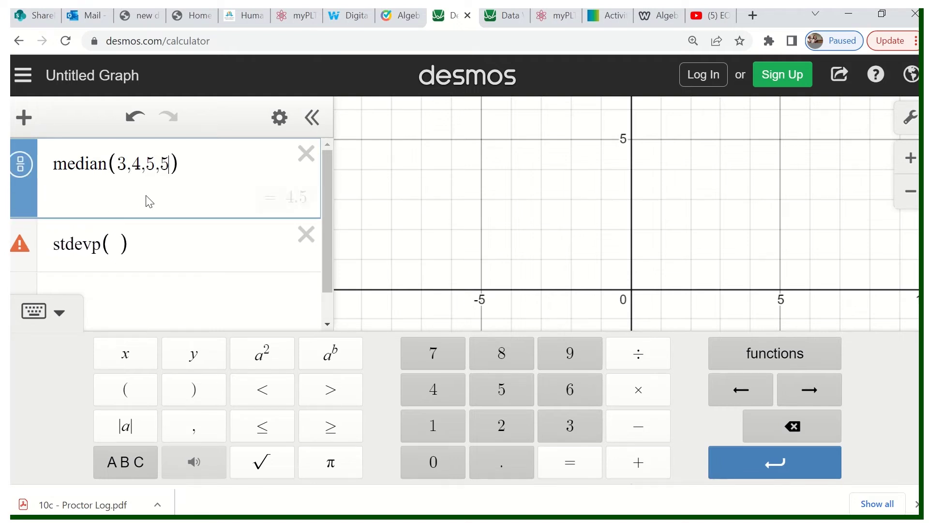
Step: Enter 3,4,5,5 as the arguments of the stdevp function
{"action": "left_click", "coordinate": [121, 238]}
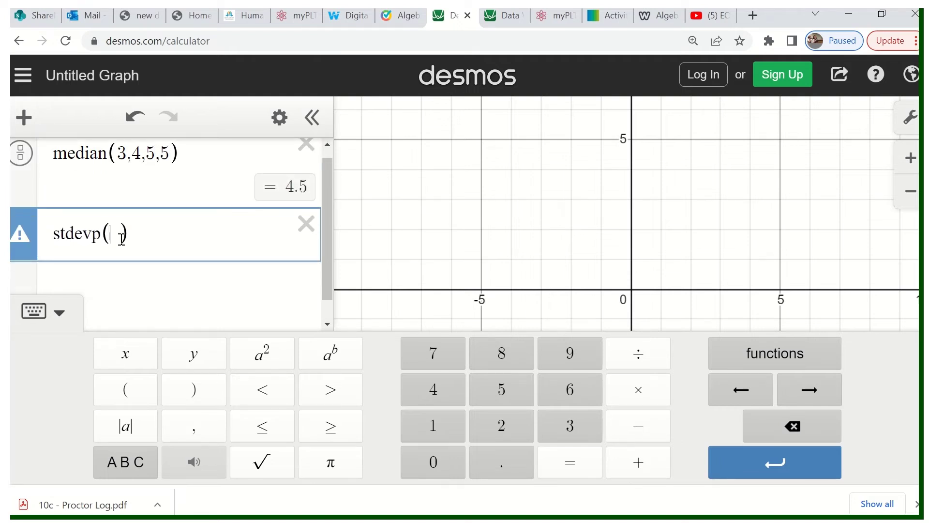
{"action": "type", "text": "3,4,5,5"}
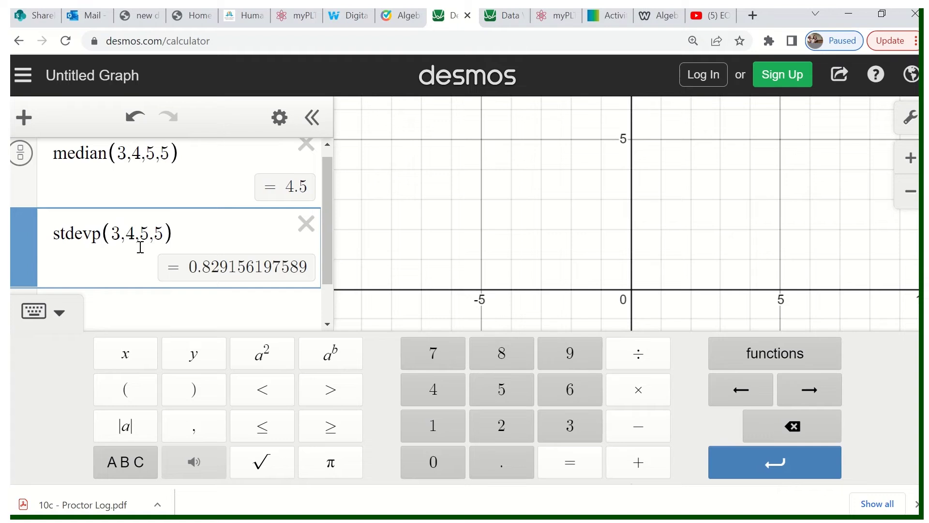
{"action": "left_click", "coordinate": [221, 235]}
Step: Add a new expression line with the stdev function from the statistics group and the arguments 3,4,5,5
{"action": "key", "text": "Return"}
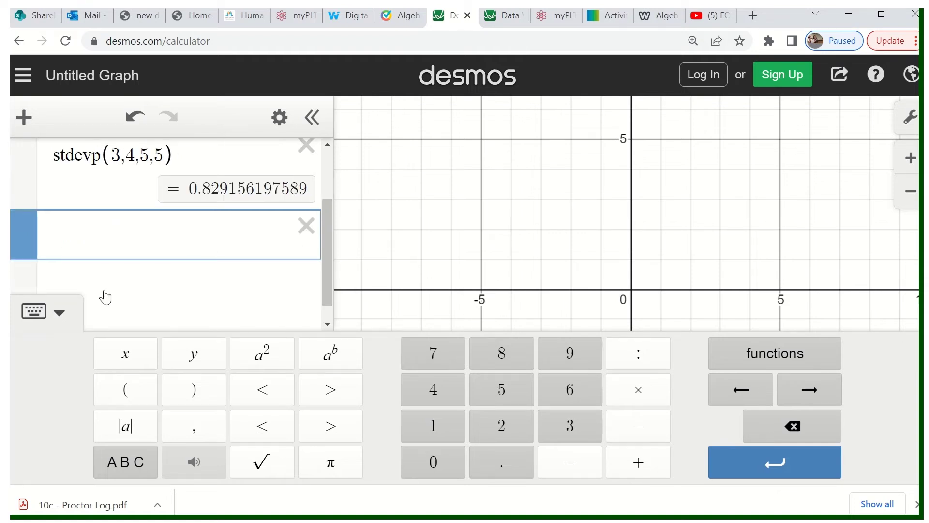
{"action": "left_click", "coordinate": [761, 361]}
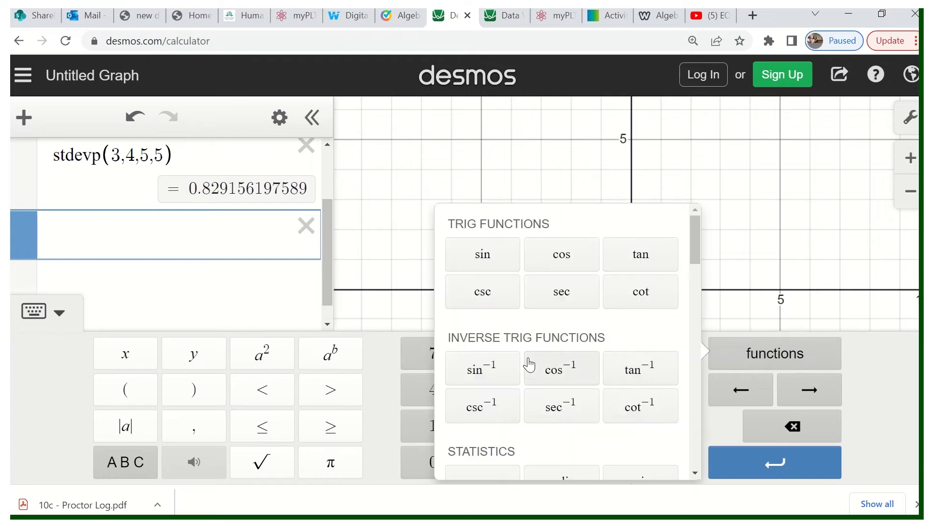
{"action": "scroll", "coordinate": [528, 363], "scroll_direction": "down", "scroll_amount": 5}
{"action": "left_click", "coordinate": [482, 267]}
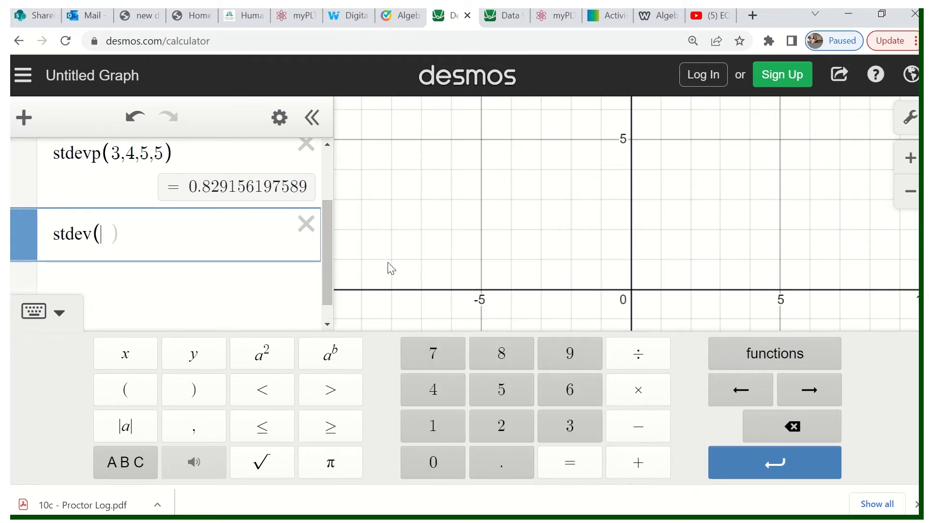
{"action": "type", "text": "3,4,5,5"}
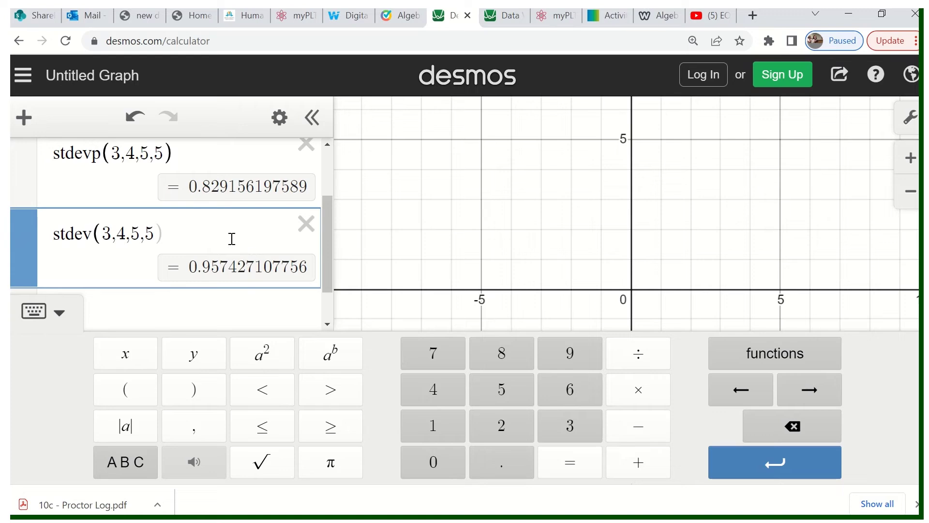
Step: Compare the median, stdevp and stdev results, and switch to the DESMOS Lesson presentation in PowerPoint
{"action": "scroll", "coordinate": [235, 237], "scroll_direction": "up", "scroll_amount": 2}
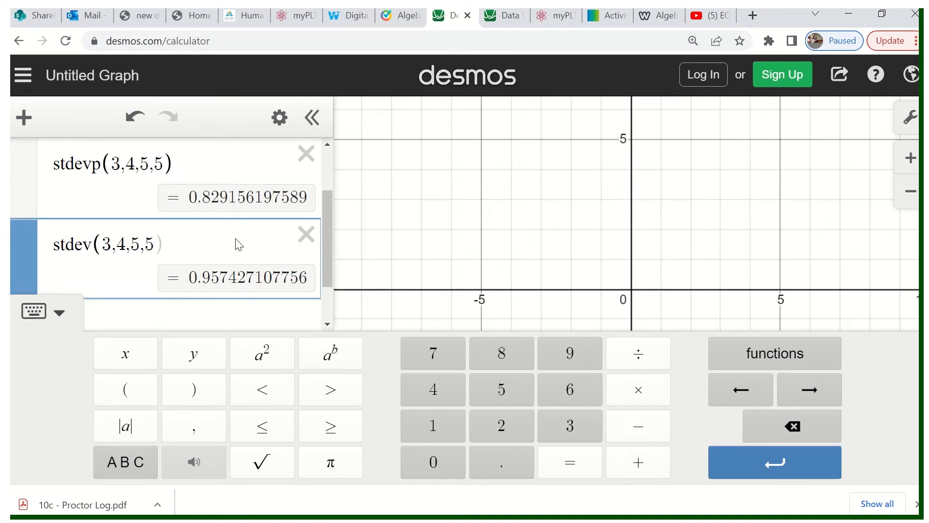
{"action": "scroll", "coordinate": [235, 240], "scroll_direction": "down", "scroll_amount": 2}
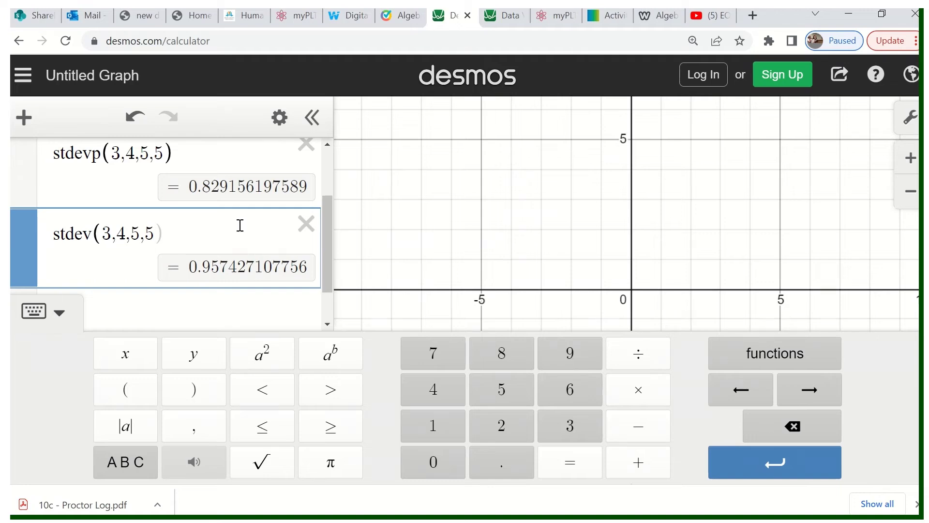
{"action": "scroll", "coordinate": [237, 223], "scroll_direction": "up", "scroll_amount": 2}
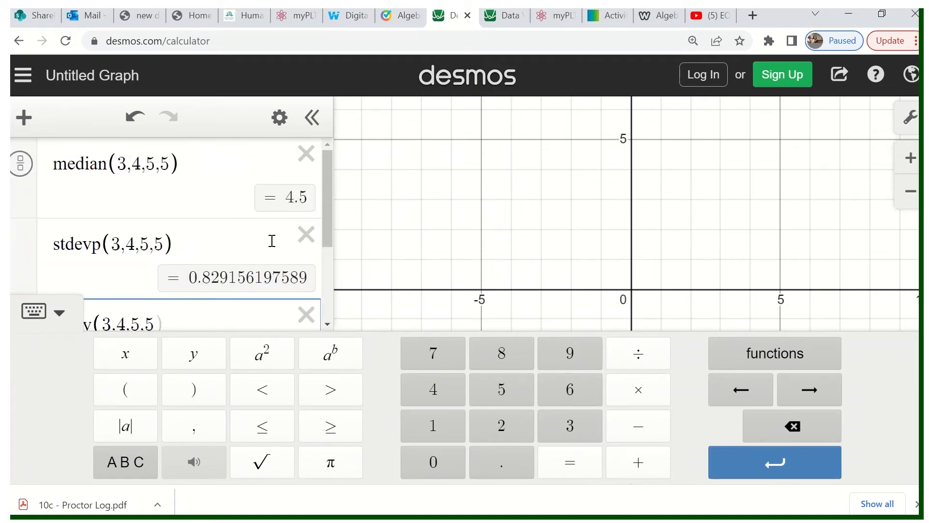
{"action": "mouse_move", "coordinate": [467, 507]}
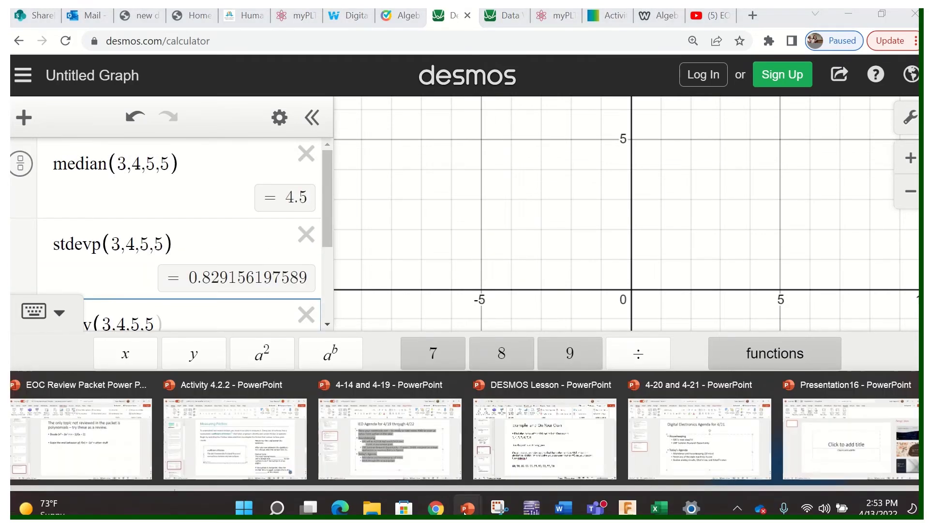
{"action": "left_click", "coordinate": [534, 476]}
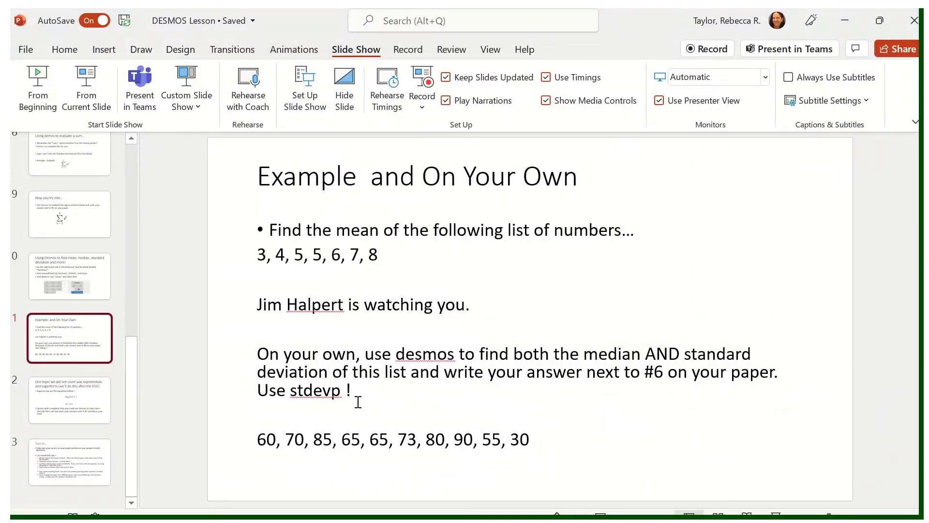